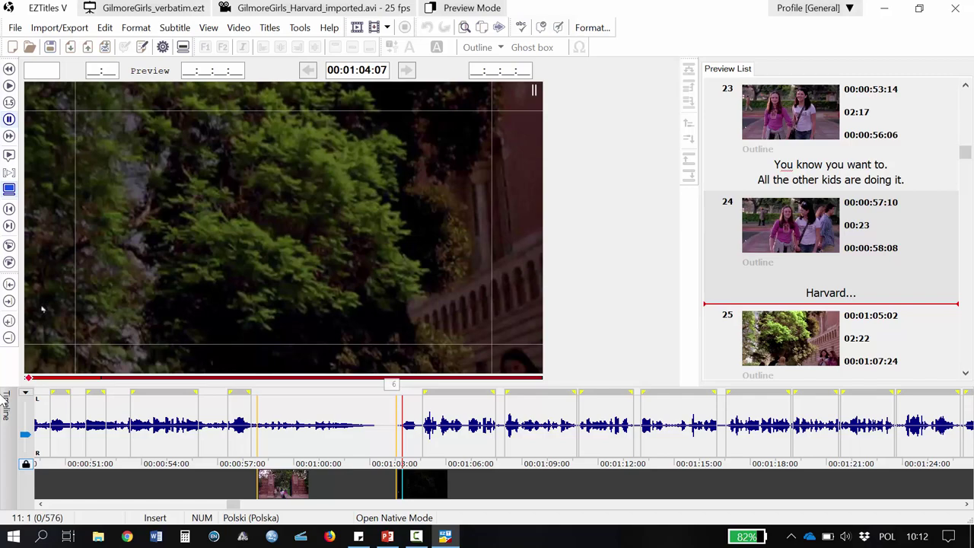
Show the project's Reading Speed settings: 20 cps, progressive at 2,00 sec
{"action": "left_click", "coordinate": [17, 28]}
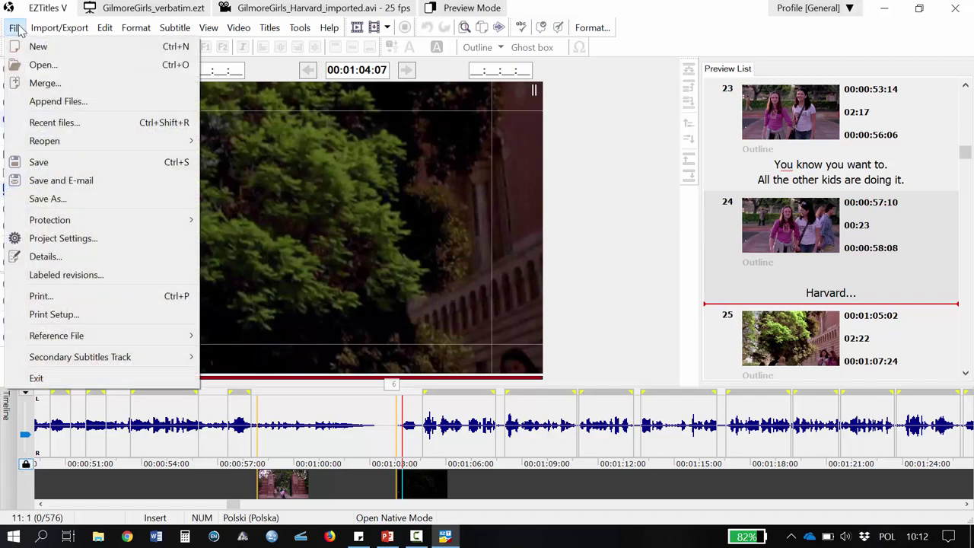
{"action": "left_click", "coordinate": [69, 236]}
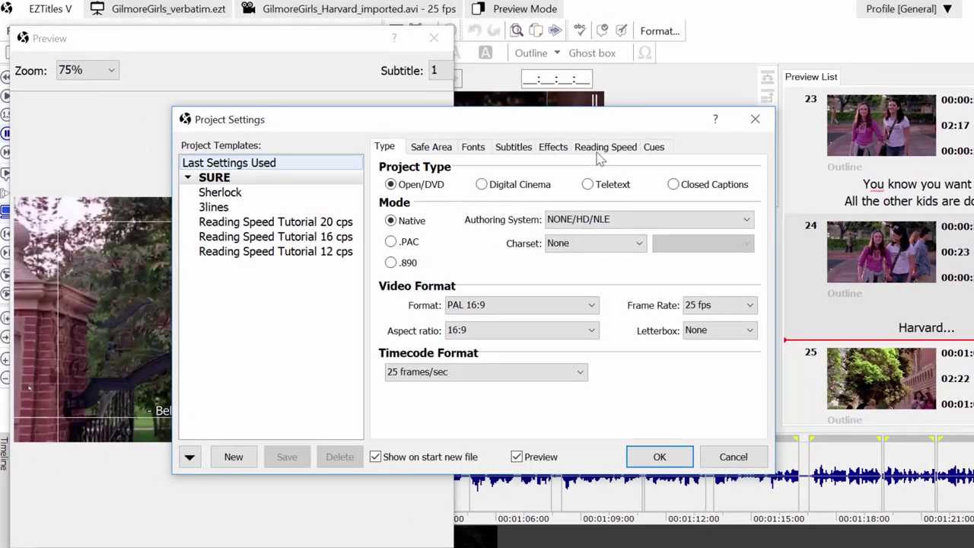
{"action": "left_click", "coordinate": [601, 151]}
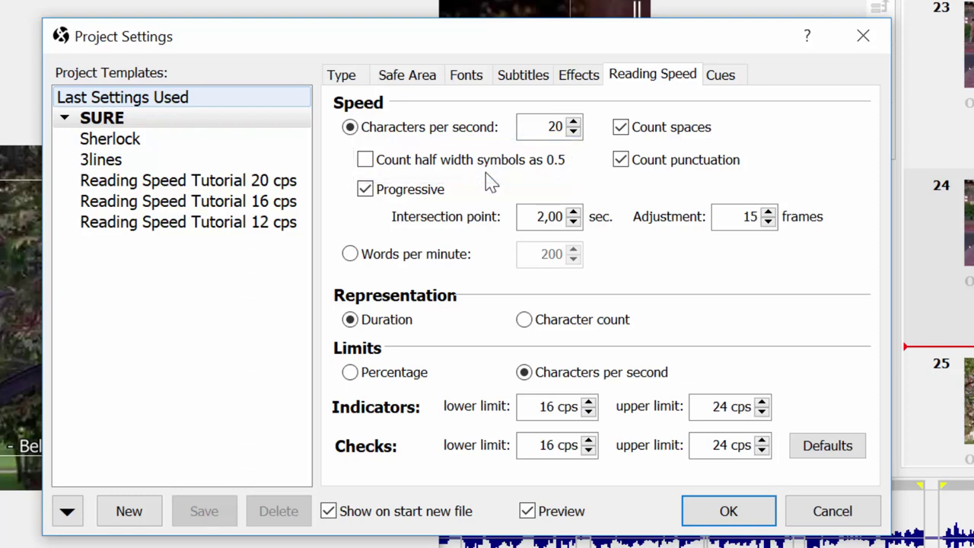
Turn off Progressive so reading speed is a flat 20 cps with 16–24 cps limits
{"action": "left_click", "coordinate": [365, 189]}
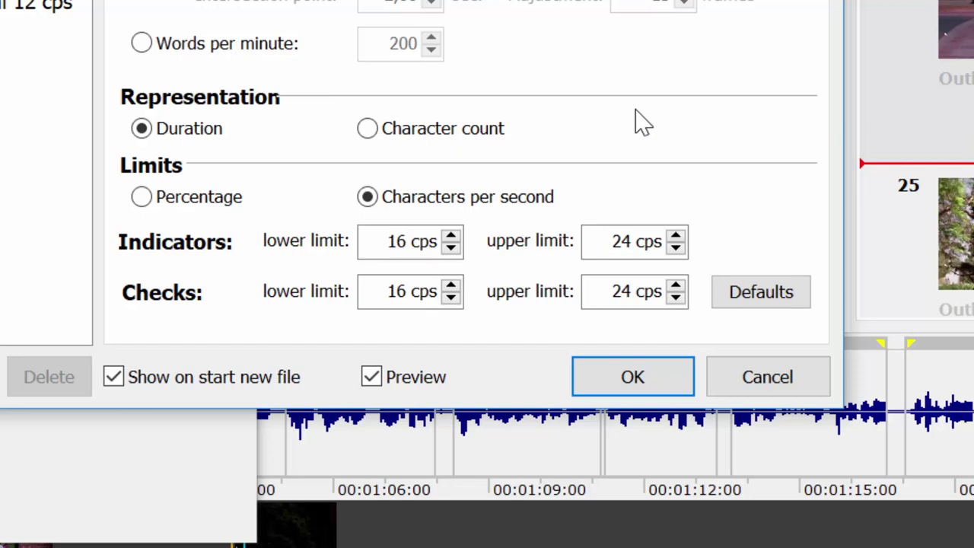
{"action": "left_click", "coordinate": [153, 196]}
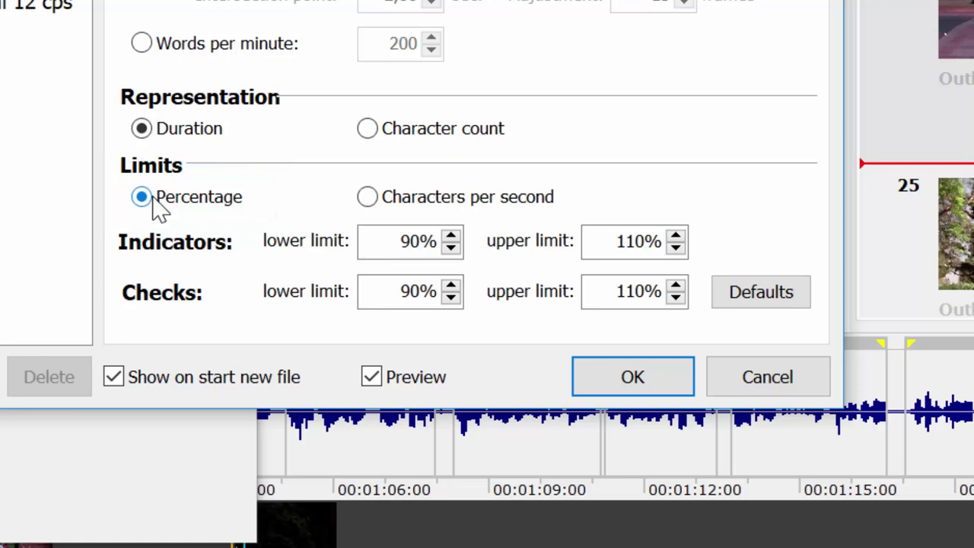
{"action": "left_click", "coordinate": [367, 197]}
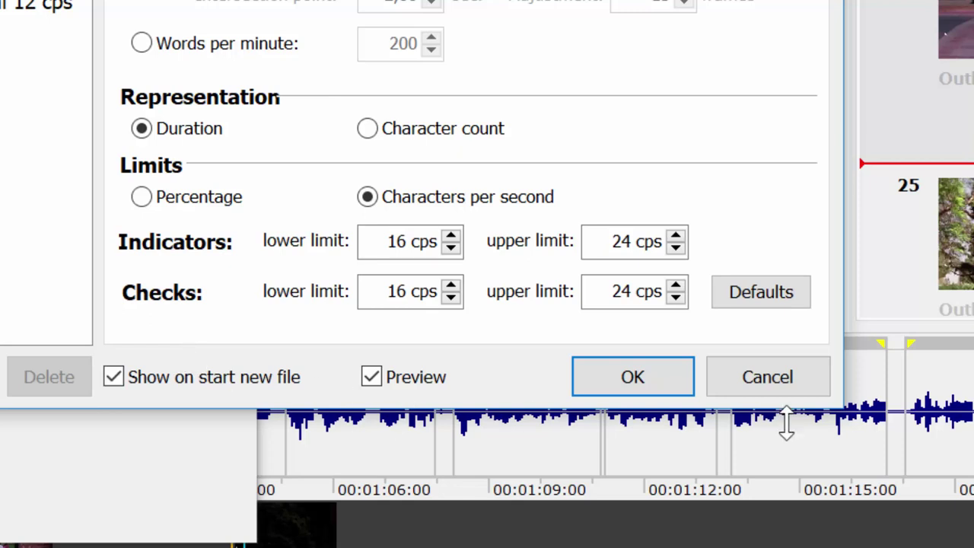
Reduce both the Indicators and Checks upper limits from 24 to 20 cps
{"action": "left_click", "coordinate": [675, 248]}
{"action": "left_click", "coordinate": [675, 248]}
{"action": "left_click", "coordinate": [676, 248]}
{"action": "left_click", "coordinate": [676, 248]}
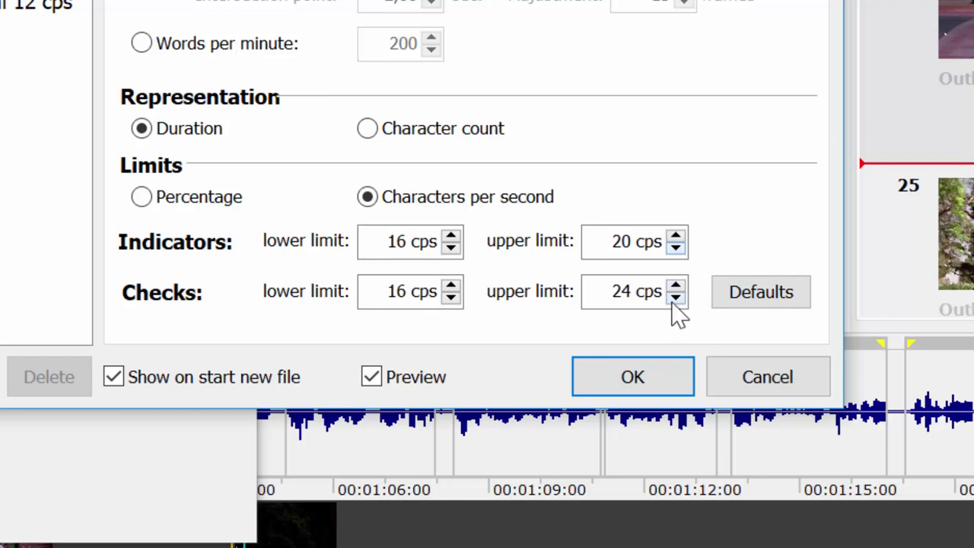
{"action": "left_click", "coordinate": [676, 297]}
{"action": "left_click", "coordinate": [675, 297]}
{"action": "left_click", "coordinate": [676, 297]}
{"action": "left_click", "coordinate": [676, 298]}
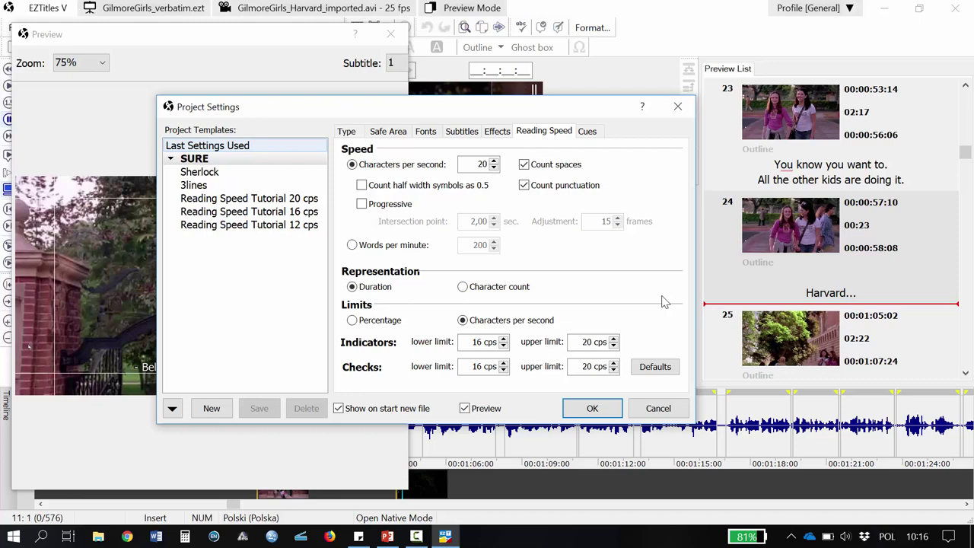
Apply the 16–20 cps settings and step back to subtitle 29, reading 20,7 CPS
{"action": "left_click", "coordinate": [598, 409]}
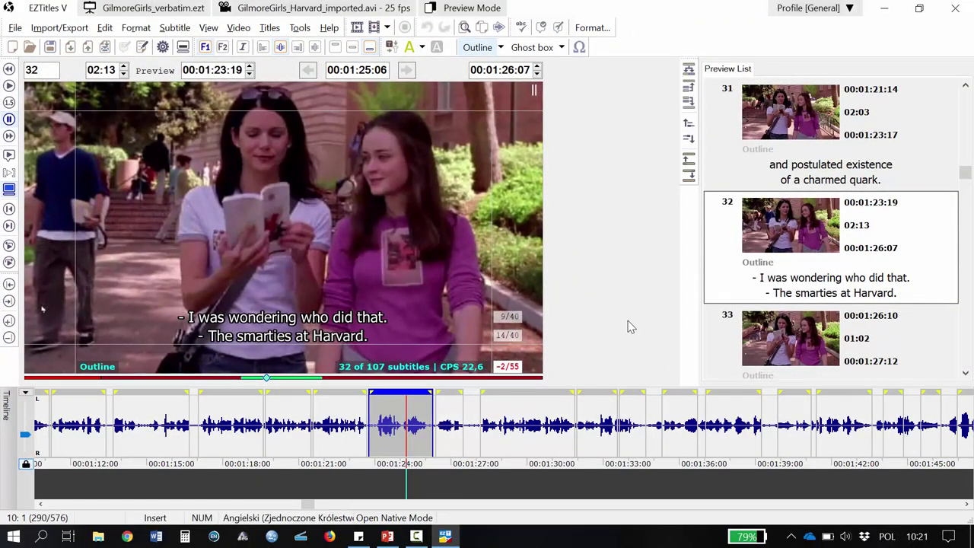
{"action": "key", "text": "Page_Up"}
{"action": "key", "text": "Page_Up"}
{"action": "key", "text": "Page_Up"}
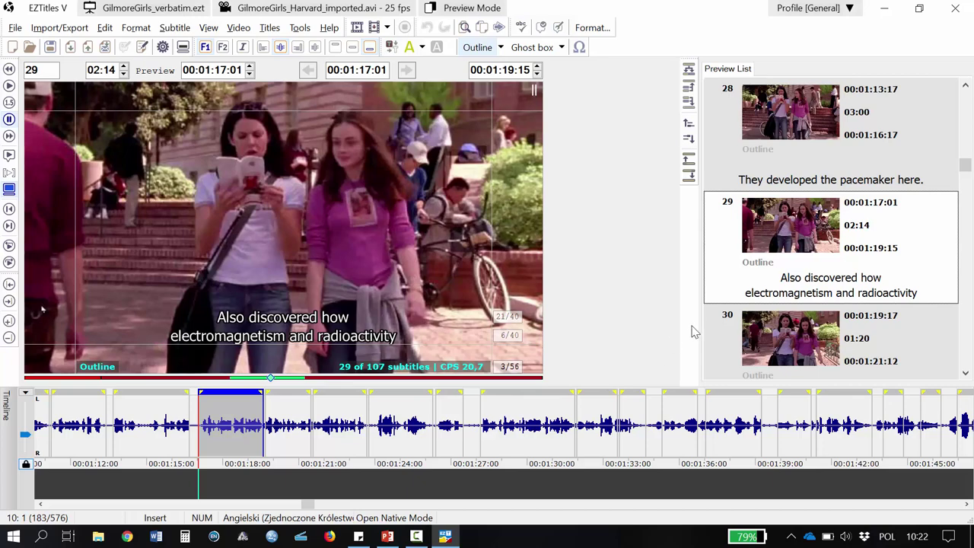
{"action": "left_click", "coordinate": [744, 340]}
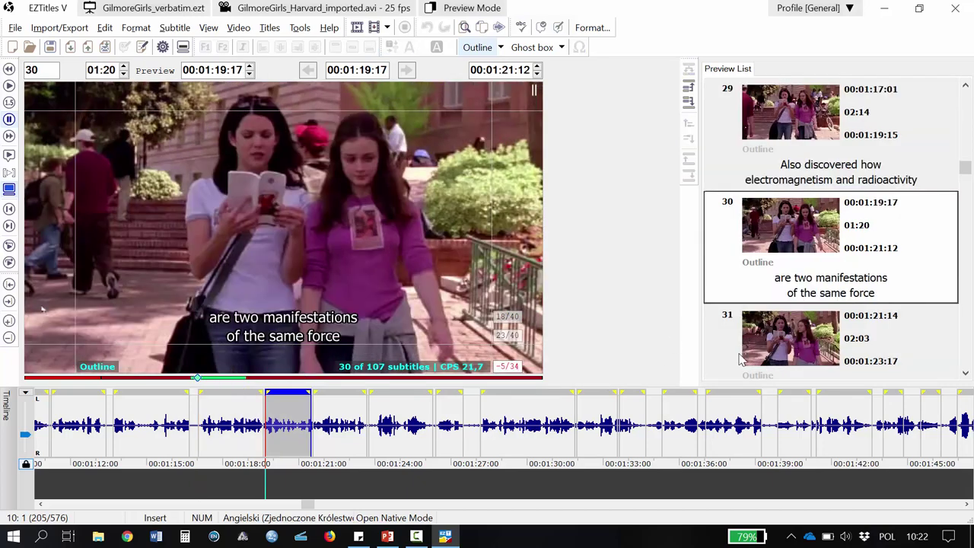
{"action": "left_click", "coordinate": [745, 352]}
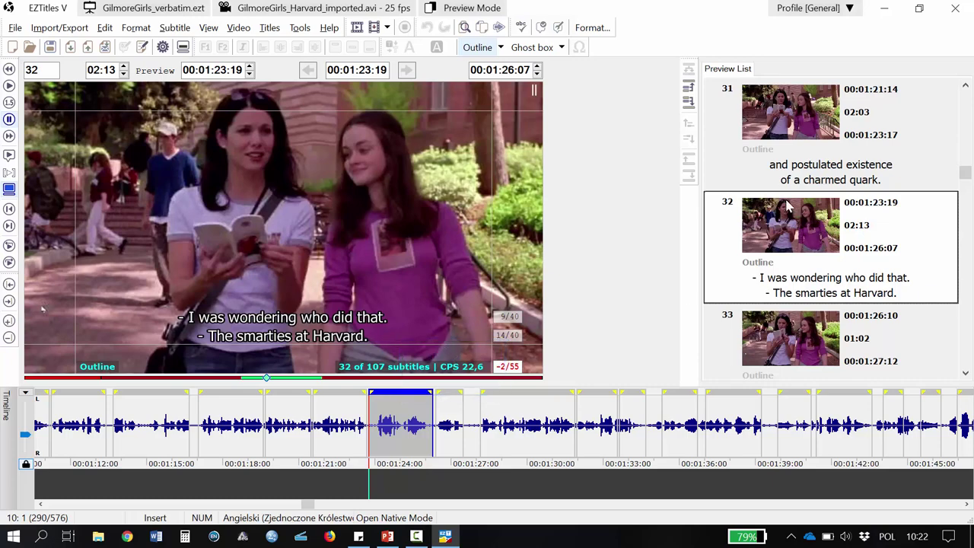
{"action": "left_click", "coordinate": [805, 157]}
{"action": "left_click", "coordinate": [805, 156]}
{"action": "left_click", "coordinate": [805, 157]}
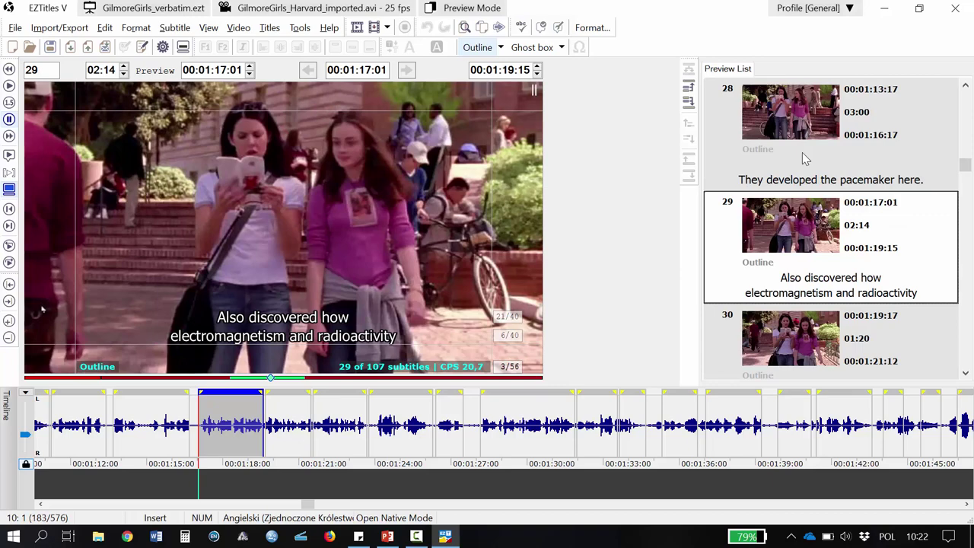
{"action": "left_click", "coordinate": [805, 157]}
{"action": "left_click", "coordinate": [804, 157]}
{"action": "left_click", "coordinate": [804, 158]}
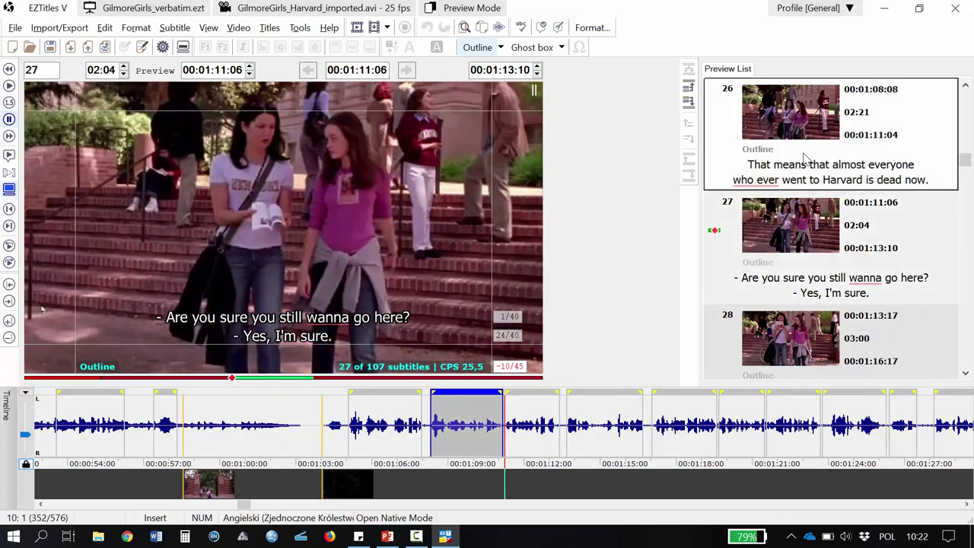
{"action": "left_click", "coordinate": [805, 159]}
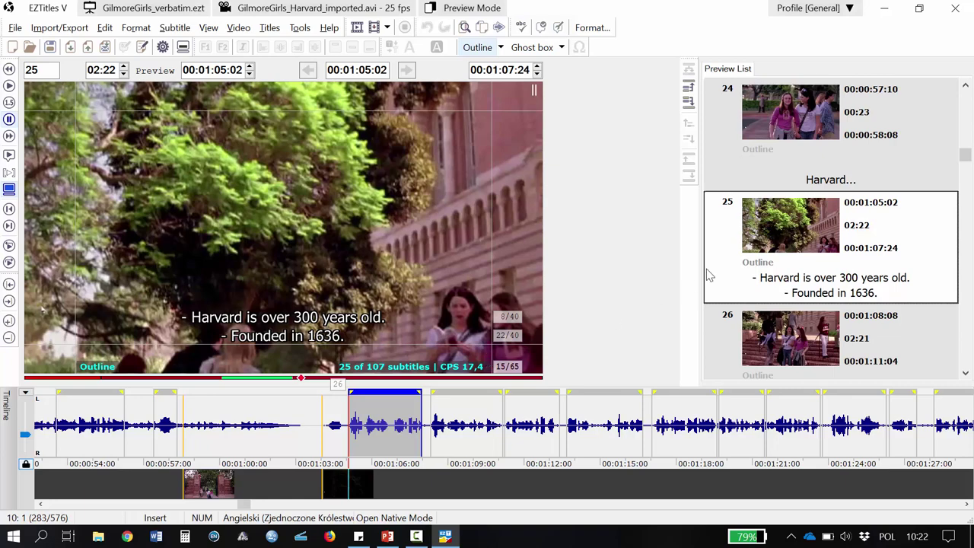
{"action": "scroll", "coordinate": [755, 341], "scroll_direction": "down", "scroll_amount": 2}
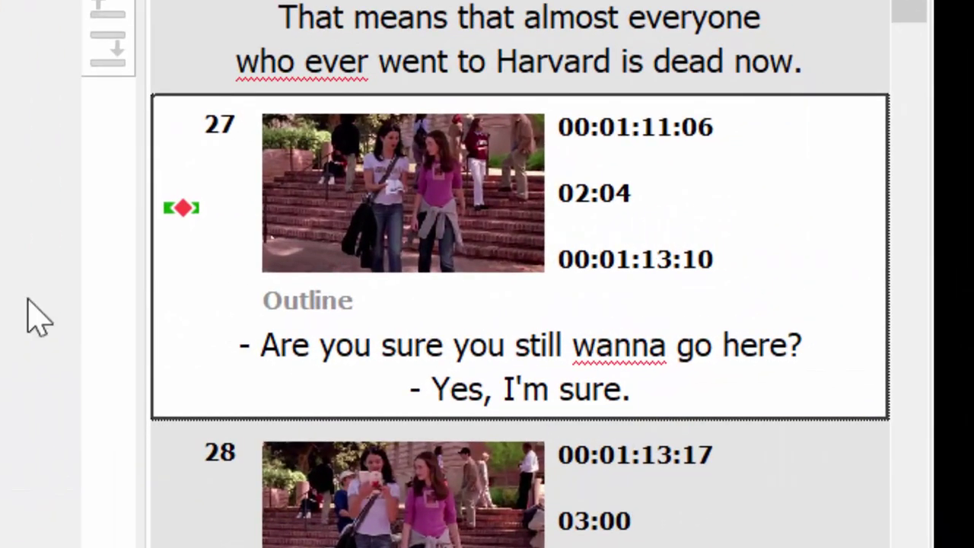
{"action": "mouse_move", "coordinate": [710, 237]}
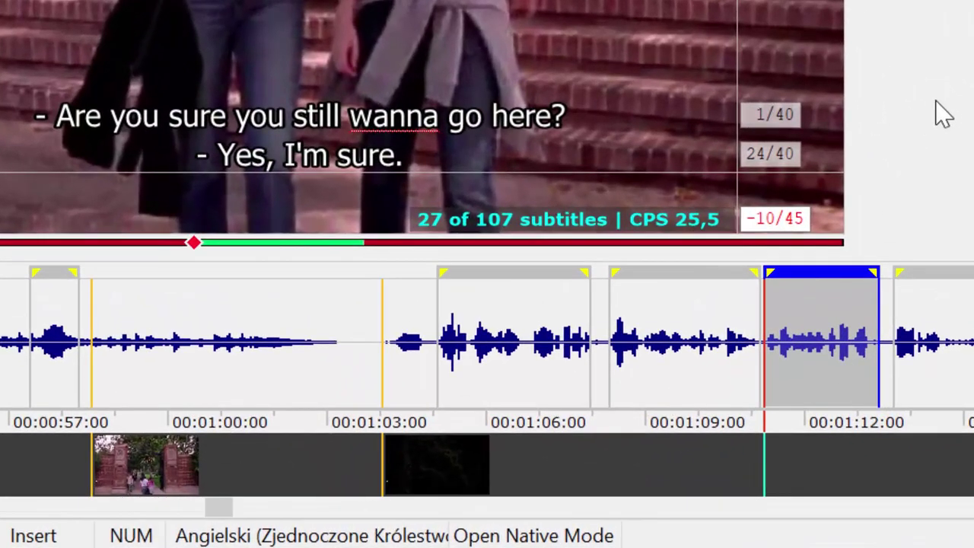
Extend subtitle 27 to end at 00:01:13:12 (02:06), bringing it to CPS 24,6
{"action": "left_click", "coordinate": [602, 147]}
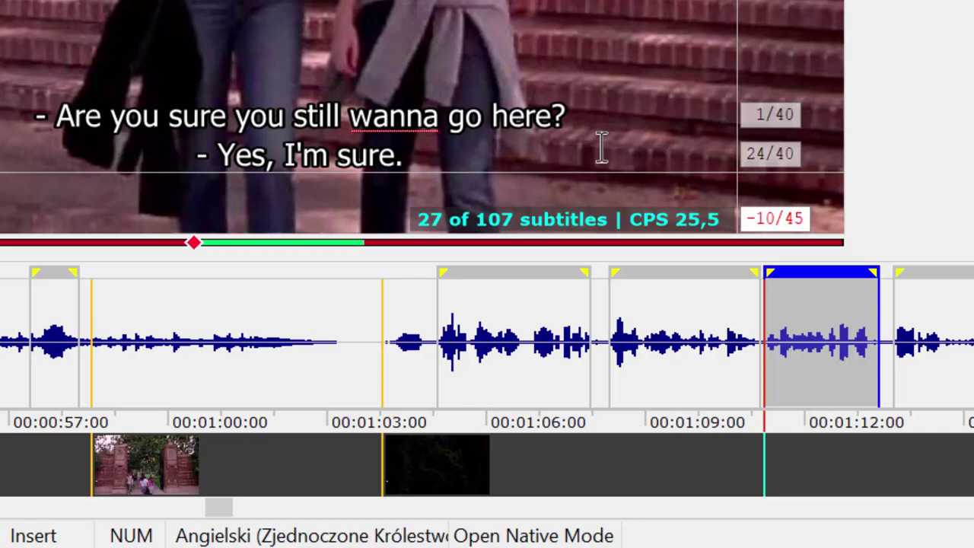
{"action": "key", "text": "ctrl+space"}
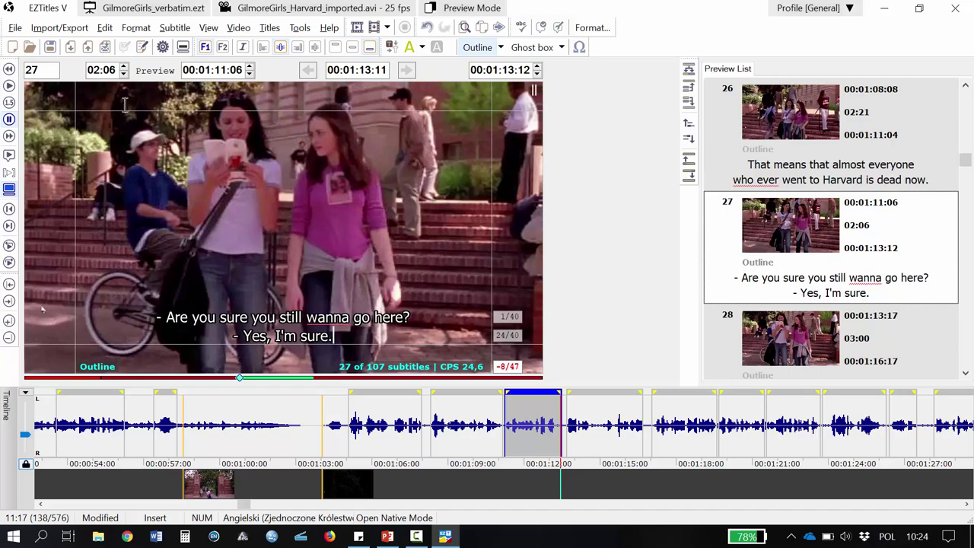
Apply the Reading Speed Tutorial 12 cps template, confirming its 12–15 cps limits
{"action": "left_click", "coordinate": [16, 29]}
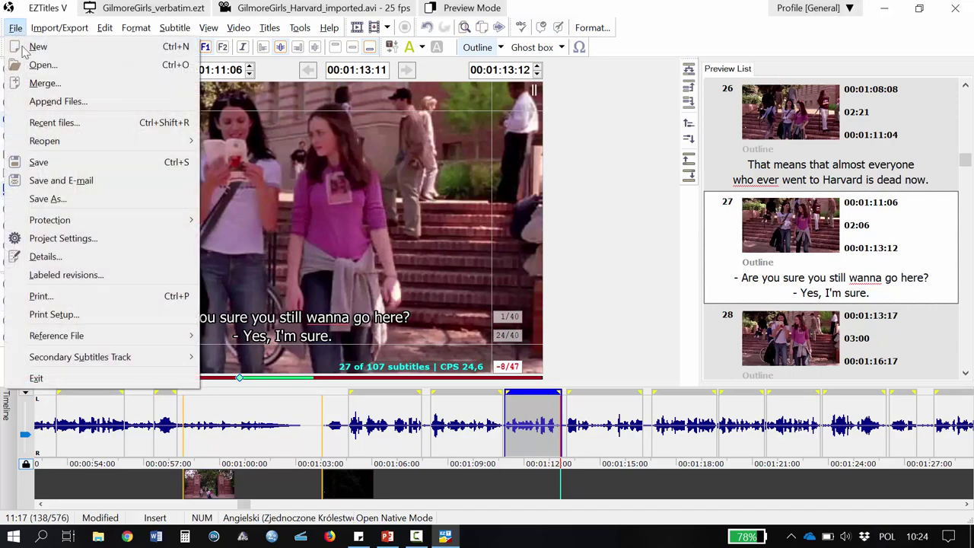
{"action": "left_click", "coordinate": [78, 248]}
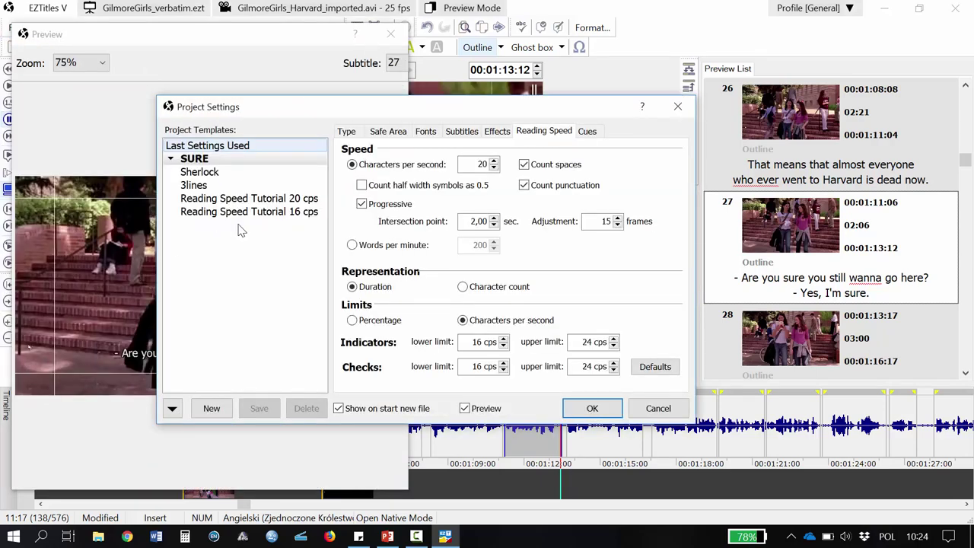
{"action": "left_click", "coordinate": [239, 226]}
{"action": "left_click", "coordinate": [555, 133]}
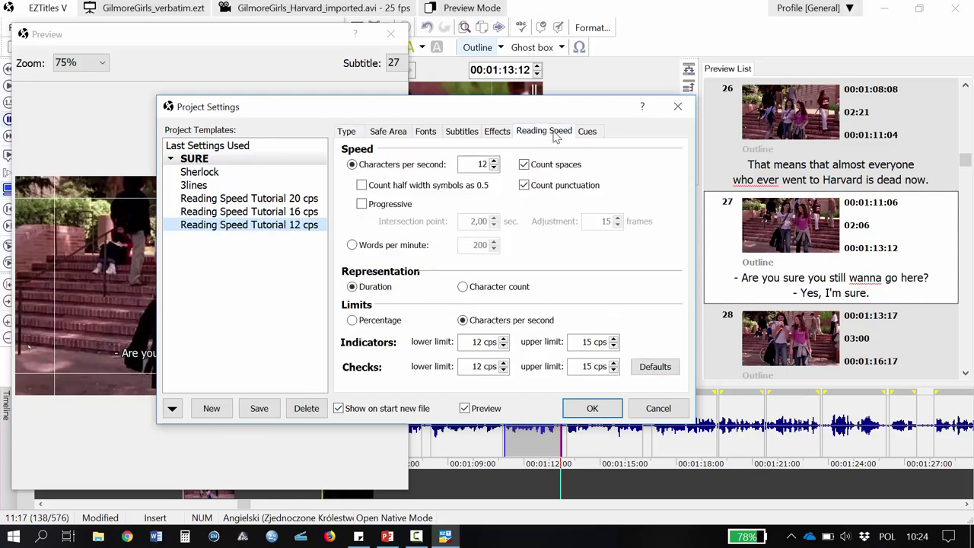
{"action": "left_click", "coordinate": [585, 409]}
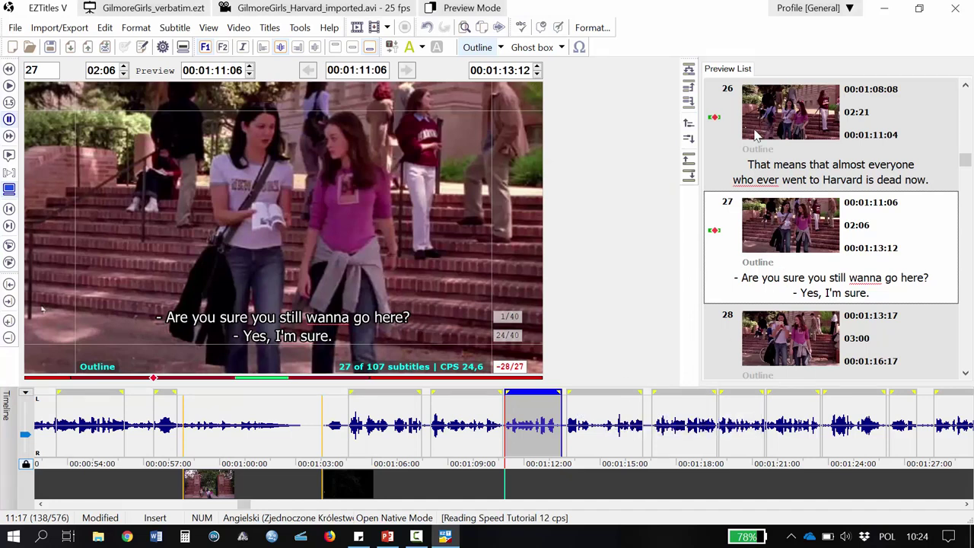
{"action": "scroll", "coordinate": [754, 194], "scroll_direction": "down", "scroll_amount": 3}
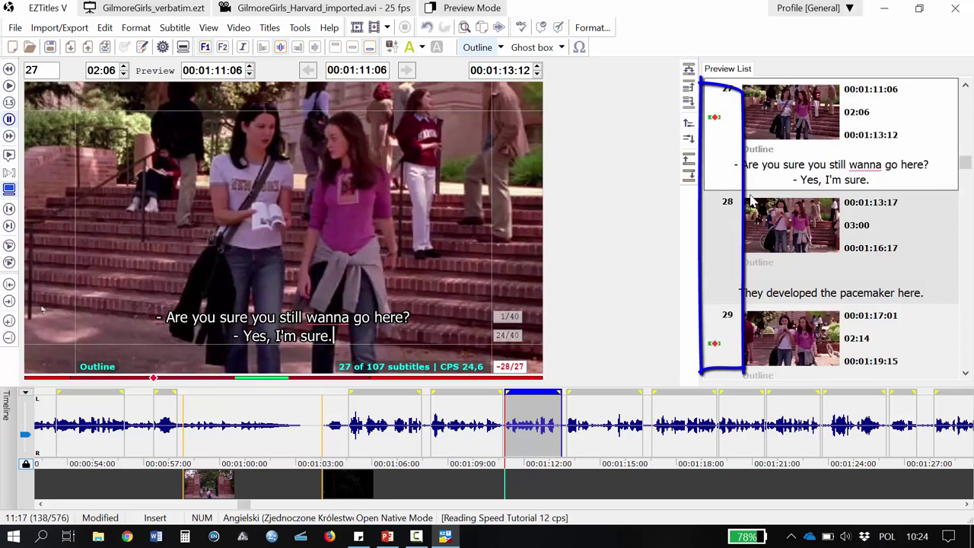
{"action": "scroll", "coordinate": [753, 201], "scroll_direction": "down", "scroll_amount": 1}
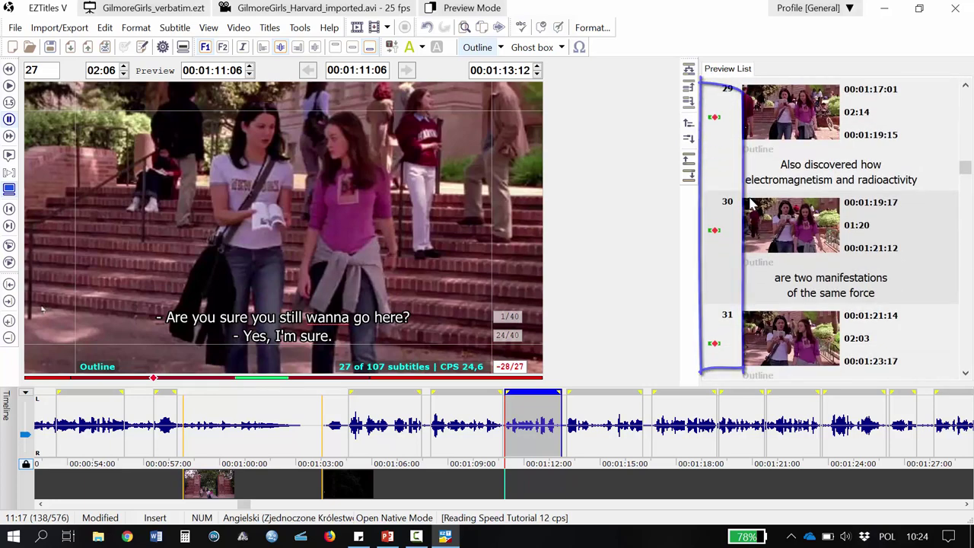
{"action": "mouse_move", "coordinate": [715, 233]}
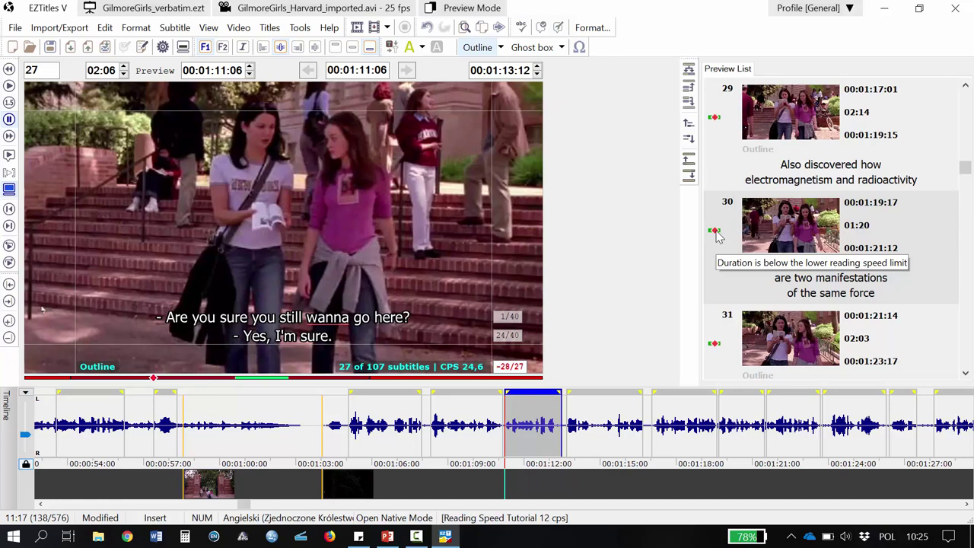
Open GilmoreGirls_12_ENG and play from subtitle 25, stopping at subtitle 32 (CPS 23)
{"action": "key", "text": "ctrl+o"}
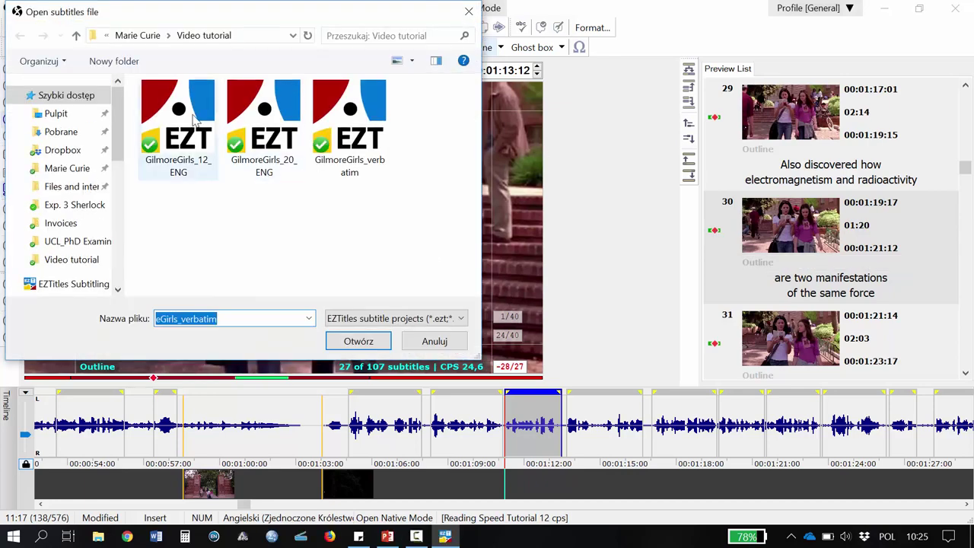
{"action": "double_click", "coordinate": [194, 118]}
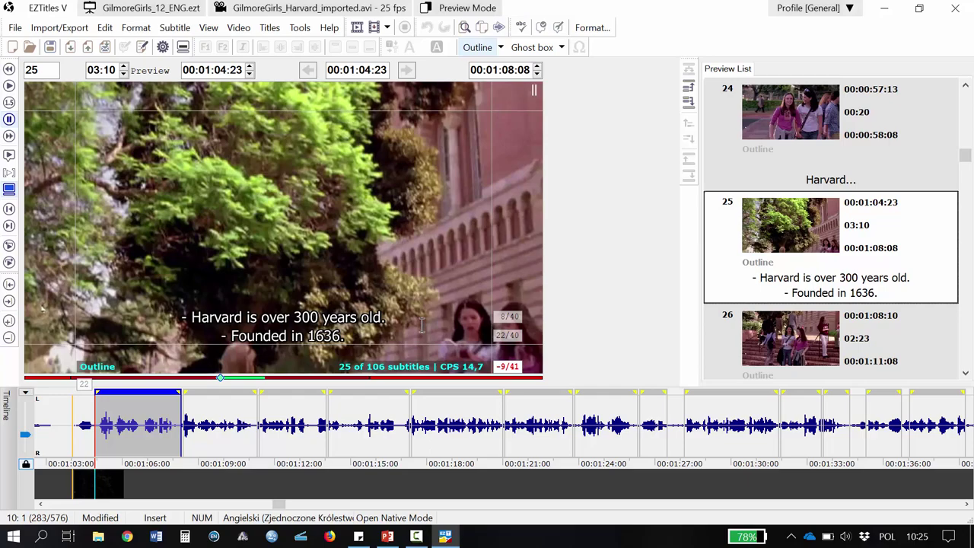
{"action": "key", "text": "space"}
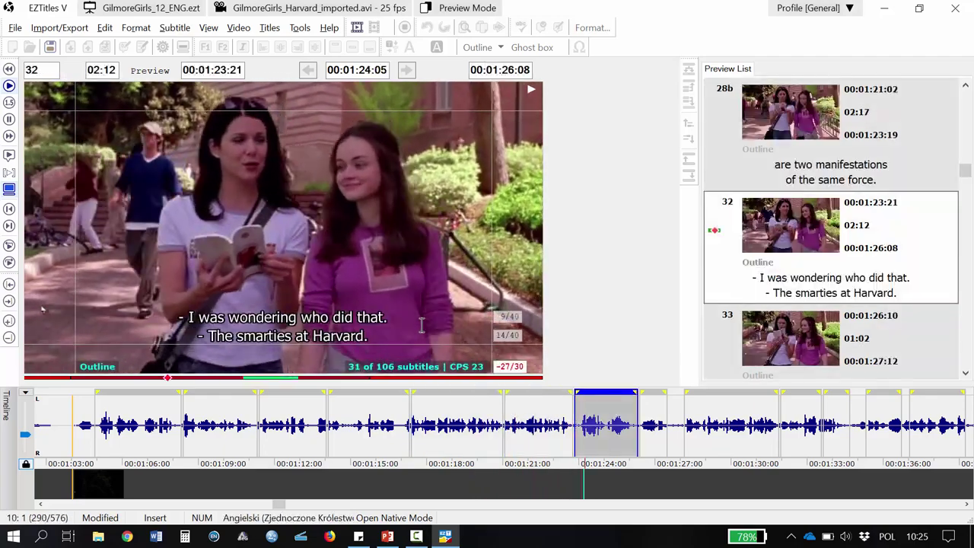
{"action": "key", "text": "space"}
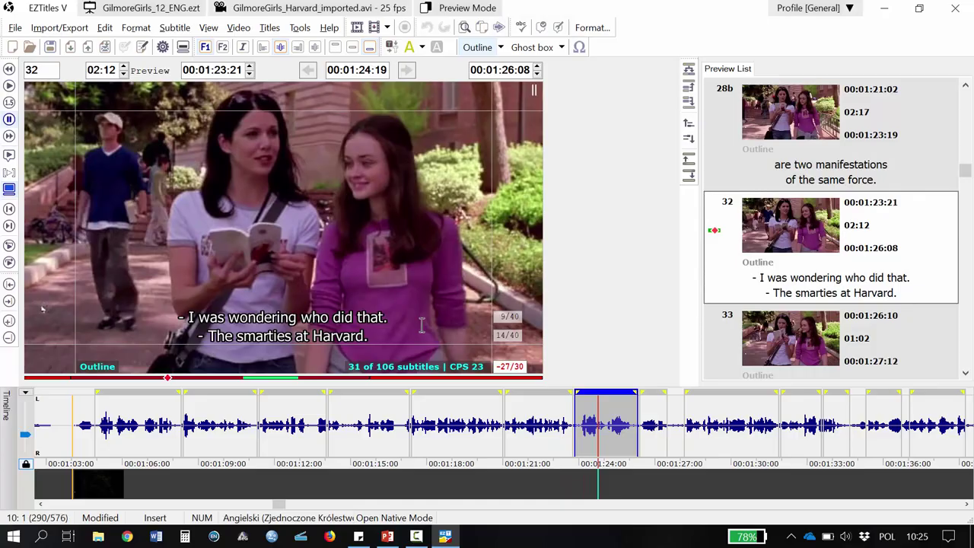